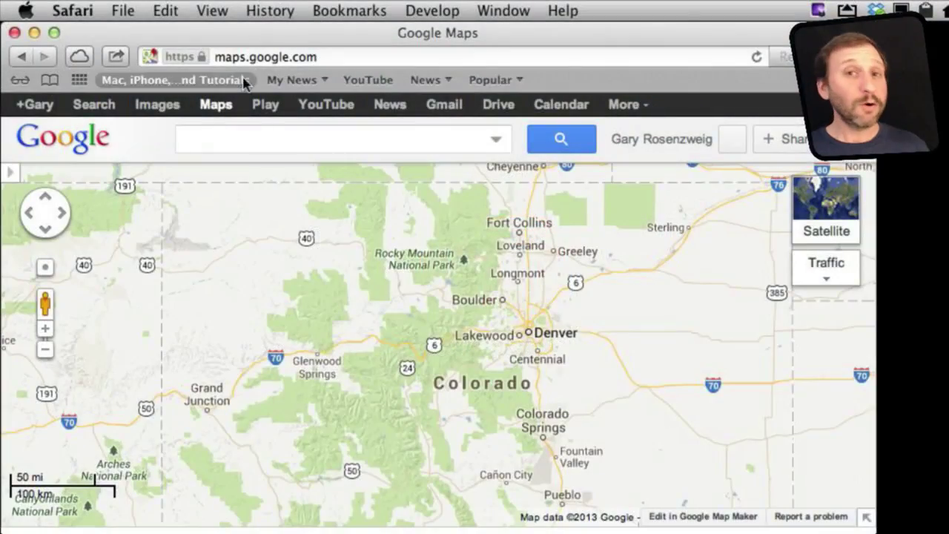
# Search for Denver on the map
pyautogui.click(238, 142)
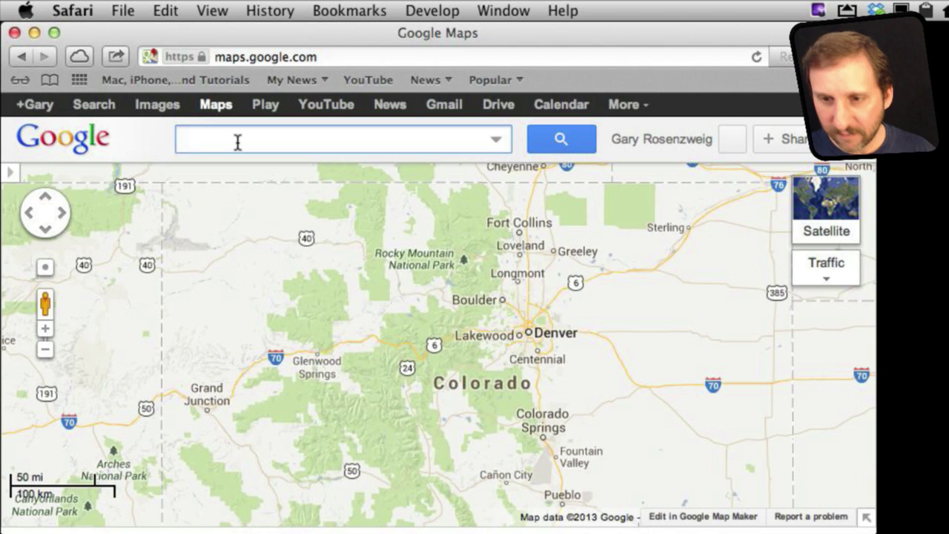
pyautogui.write('Denver')
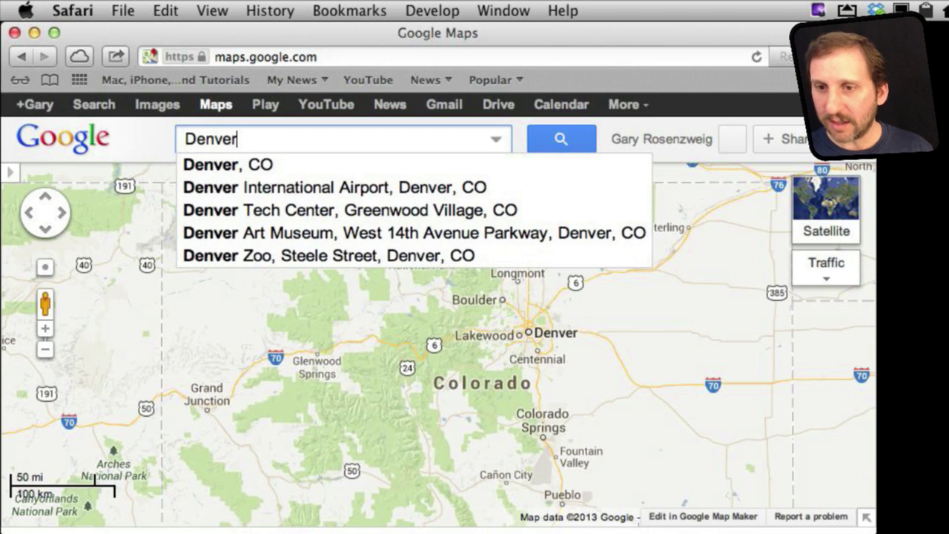
pyautogui.press('Return')
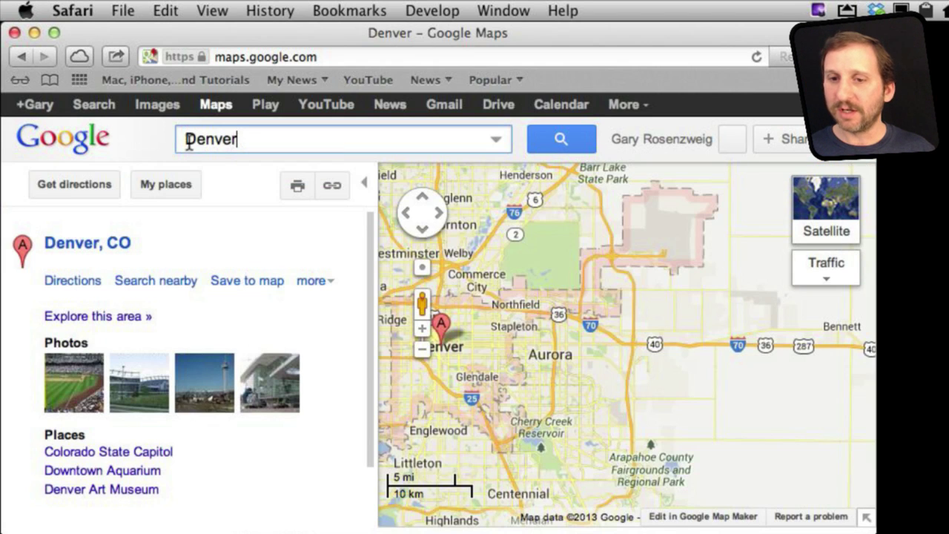
# Get driving directions from Denver, CO to Grand Junction (I-70 W, 243 mi)
pyautogui.click(84, 280)
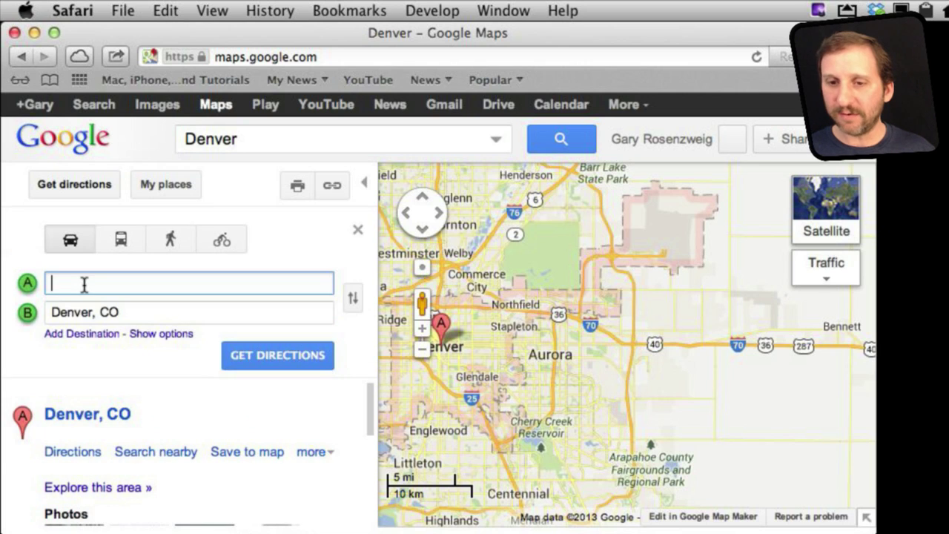
pyautogui.click(352, 300)
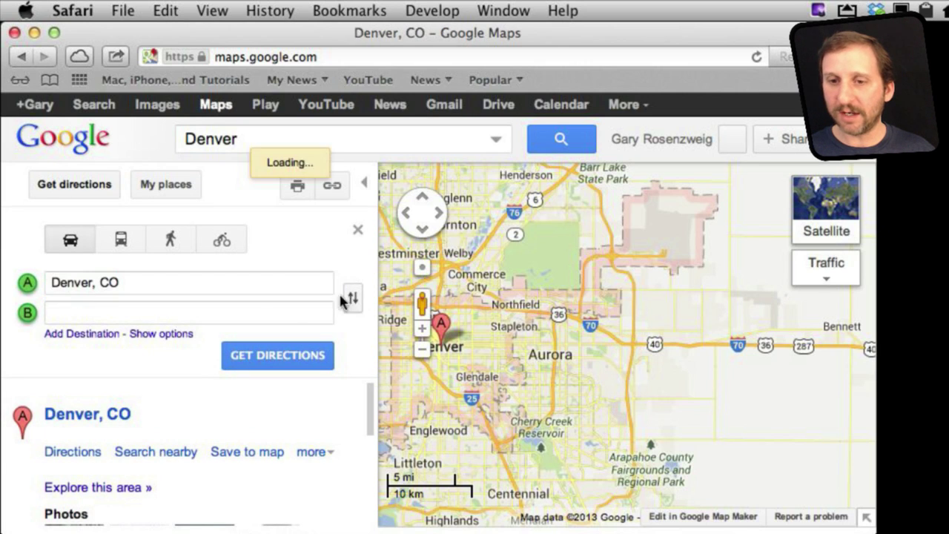
pyautogui.write('Grand')
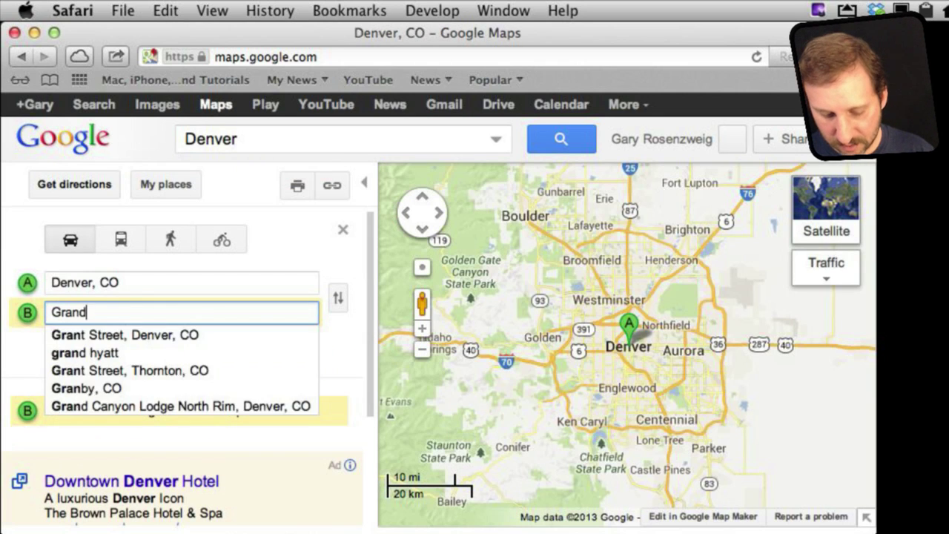
pyautogui.write(' Junction')
pyautogui.press('Return')
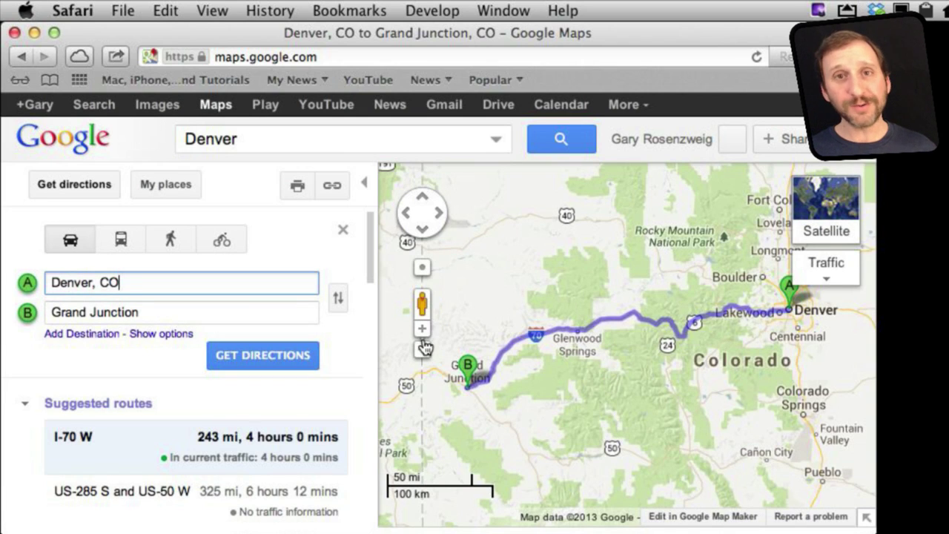
pyautogui.moveTo(750, 307)
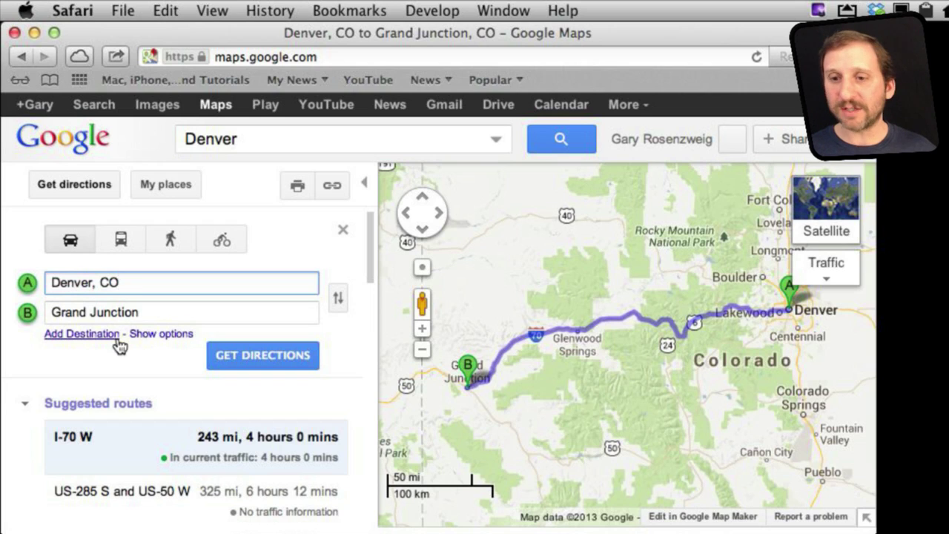
# Try the Avoid highways option, then turn it off to restore the 243-mi I-70 W route
pyautogui.click(166, 336)
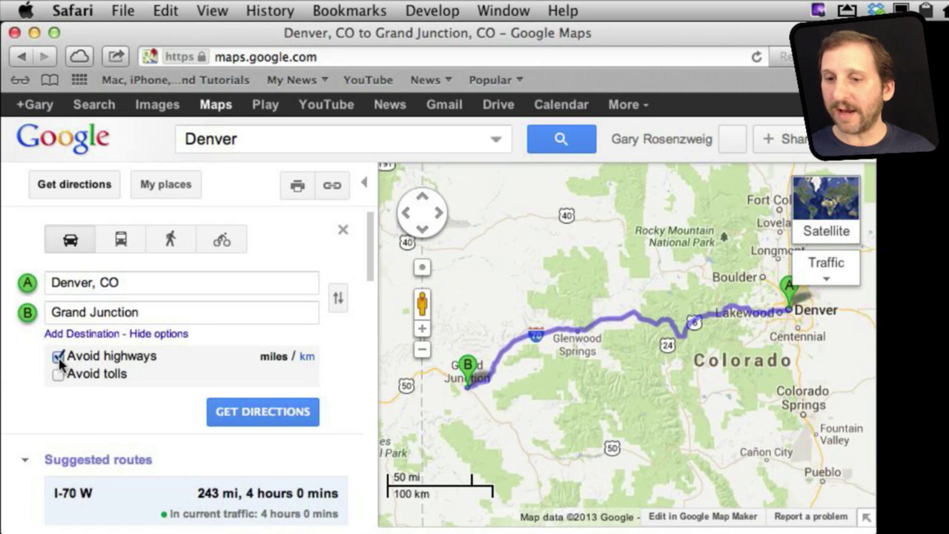
pyautogui.click(250, 412)
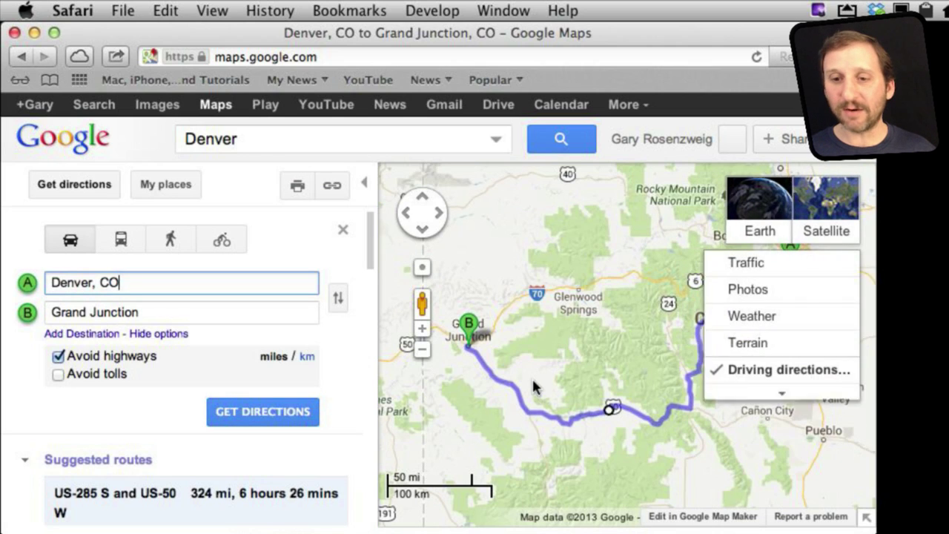
pyautogui.click(59, 359)
pyautogui.click(246, 411)
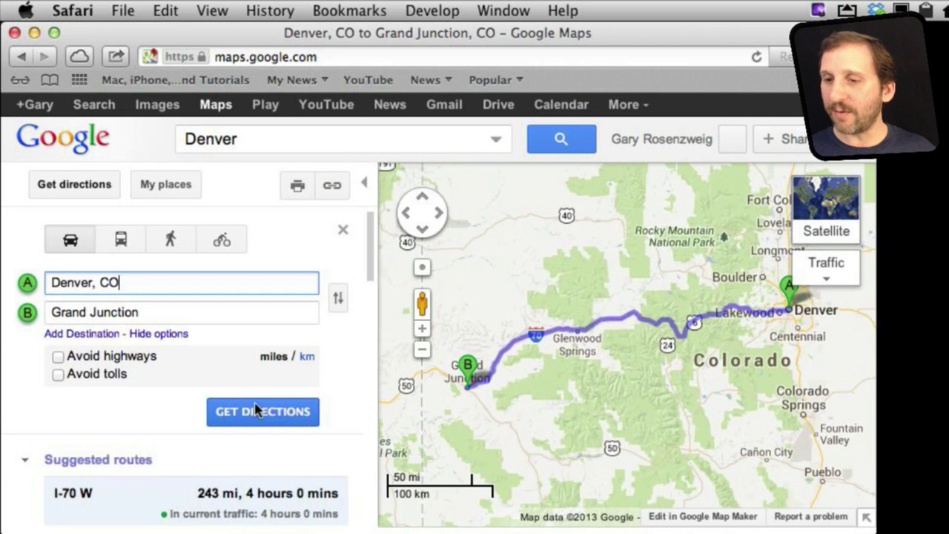
# Drag the route off I-70 through Basalt to Aspen on CO-82 W, then try a US-40 detour
pyautogui.click(420, 331)
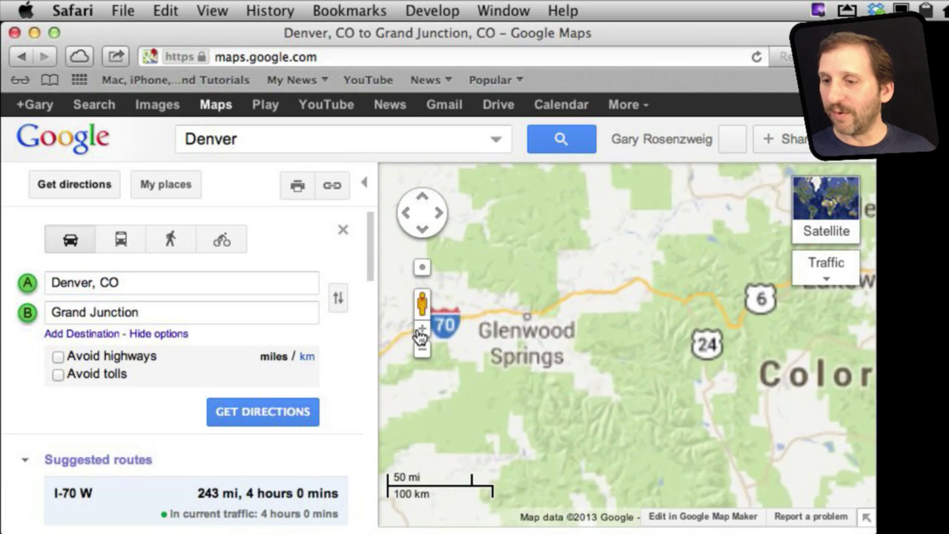
pyautogui.click(421, 331)
pyautogui.click(421, 331)
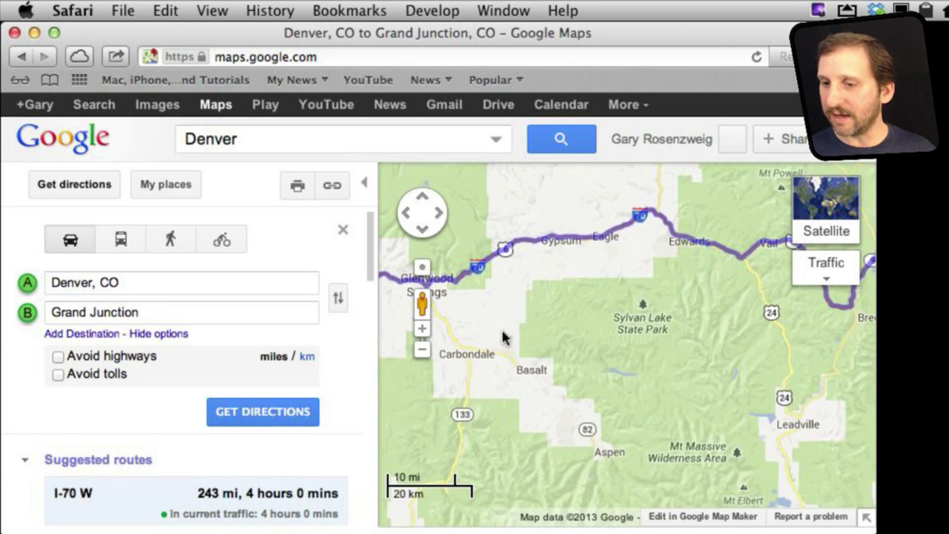
pyautogui.click(421, 328)
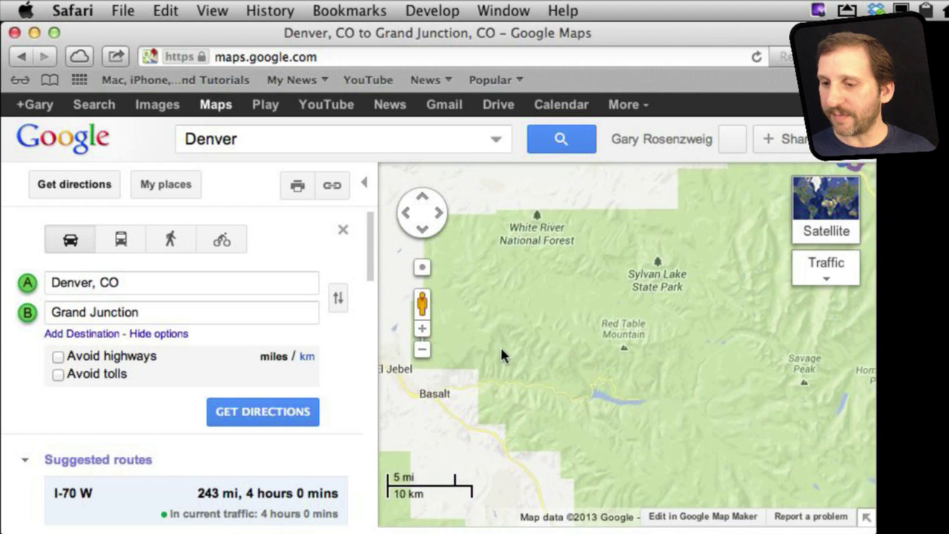
pyautogui.moveTo(500, 345); pyautogui.dragTo(569, 332)
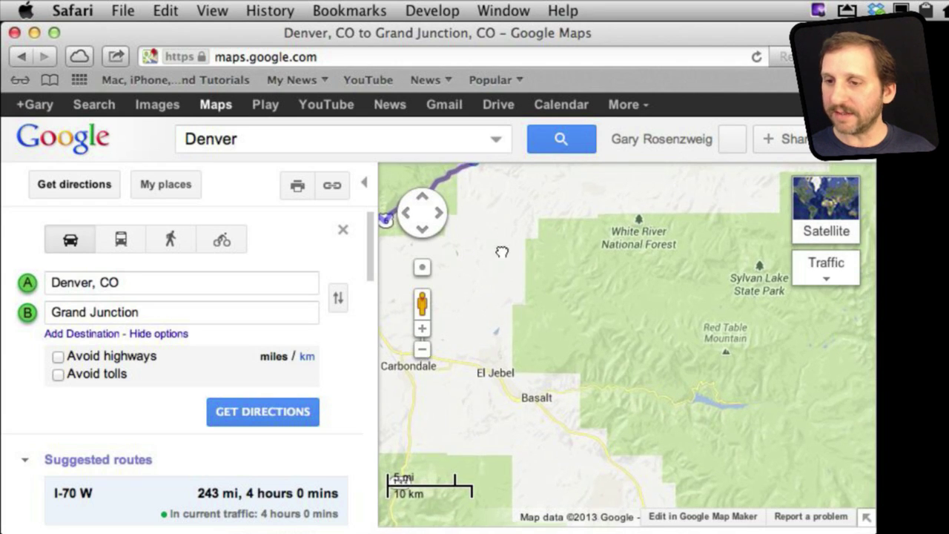
pyautogui.scroll(5, 504, 244)
pyautogui.moveTo(539, 252)
pyautogui.mouseDown()
pyautogui.moveTo(548, 341)
pyautogui.moveTo(522, 497)
pyautogui.mouseUp()
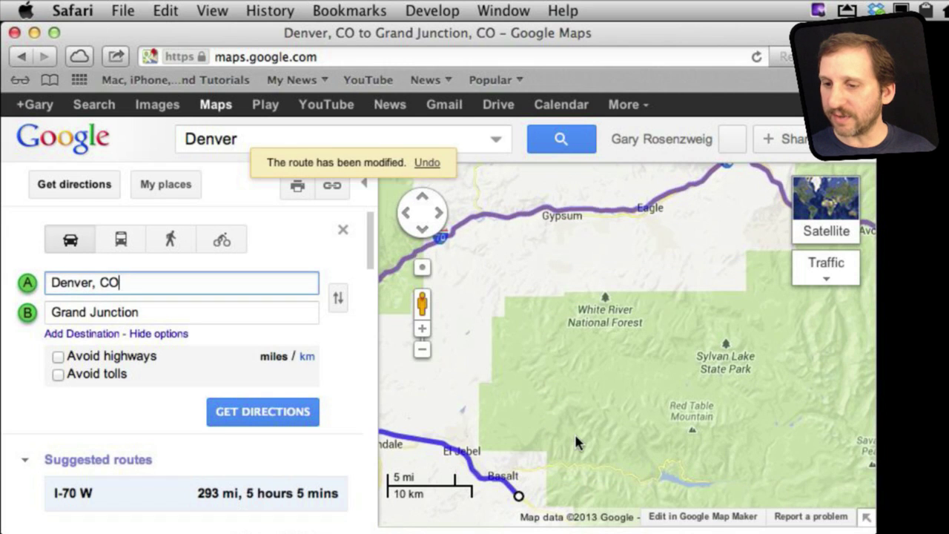
pyautogui.scroll(-2, 576, 437)
pyautogui.moveTo(561, 450); pyautogui.dragTo(599, 492)
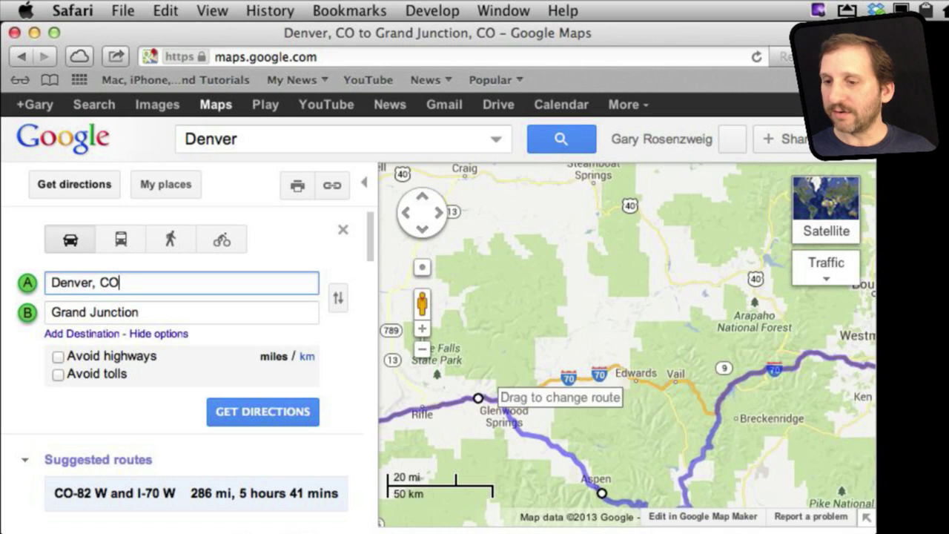
pyautogui.click(422, 352)
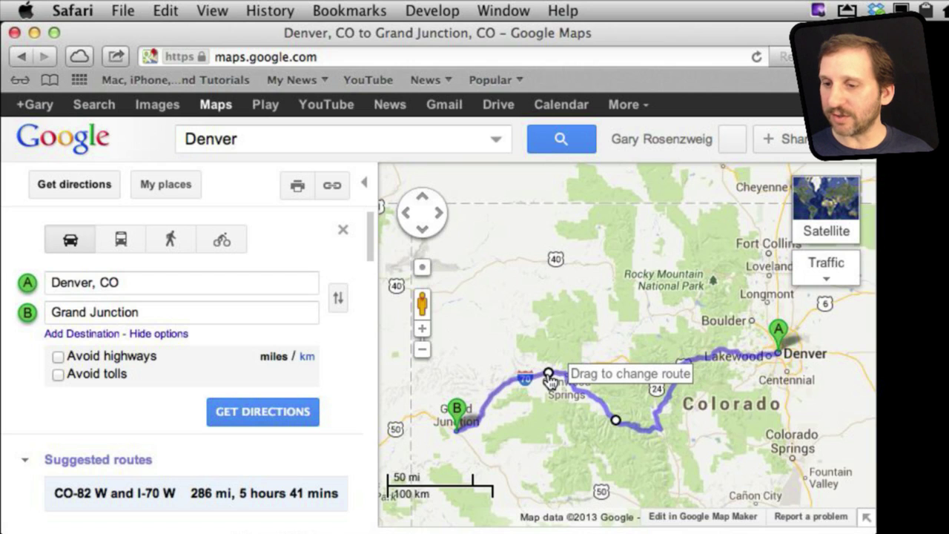
pyautogui.moveTo(545, 312); pyautogui.dragTo(610, 270)
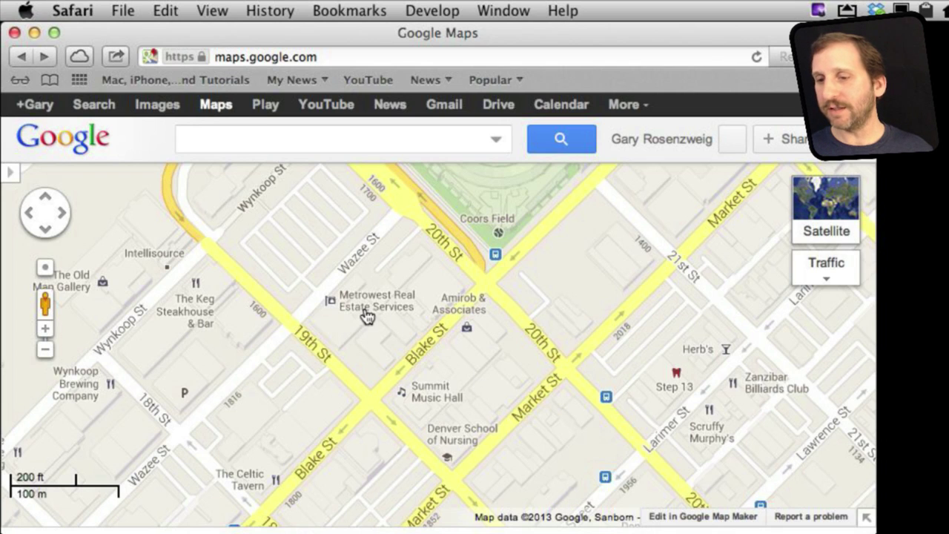
# Use What's here? on 20th St near Coors Field to get 39.753979,-104.993892
pyautogui.rightClick(525, 333)
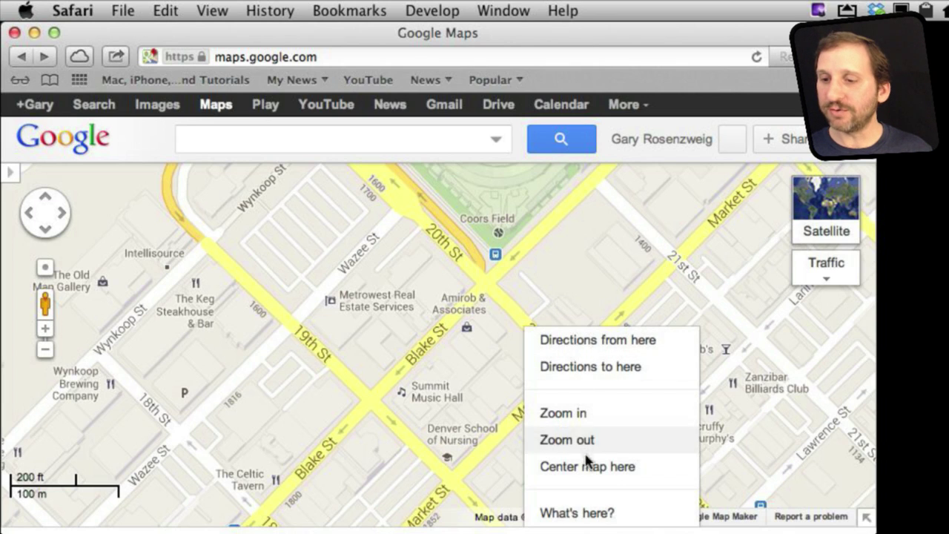
pyautogui.click(575, 511)
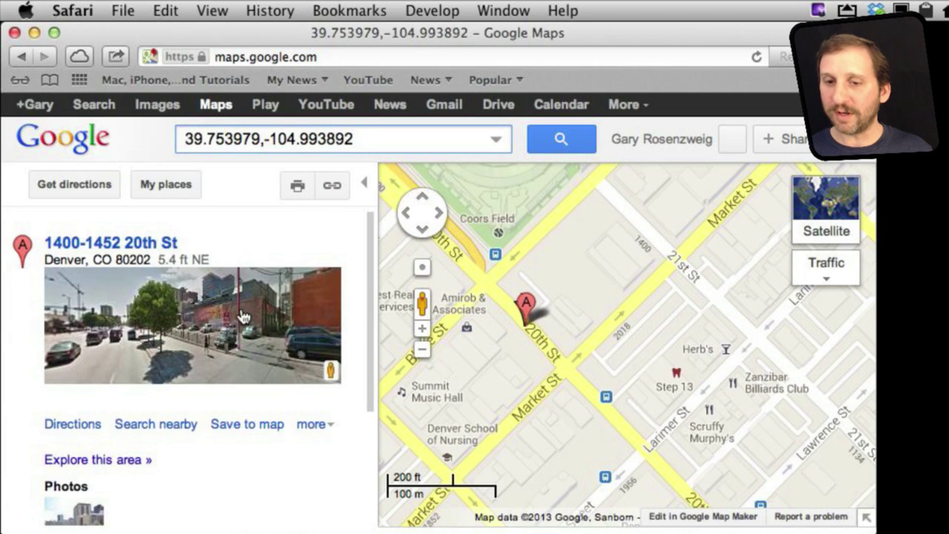
pyautogui.scroll(-5, 184, 460)
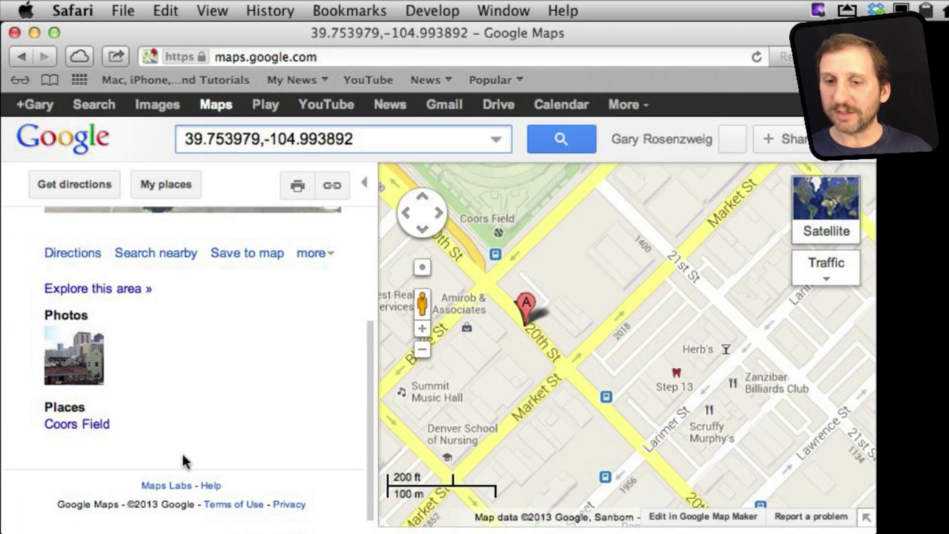
pyautogui.scroll(1, 130, 374)
pyautogui.scroll(4, 130, 375)
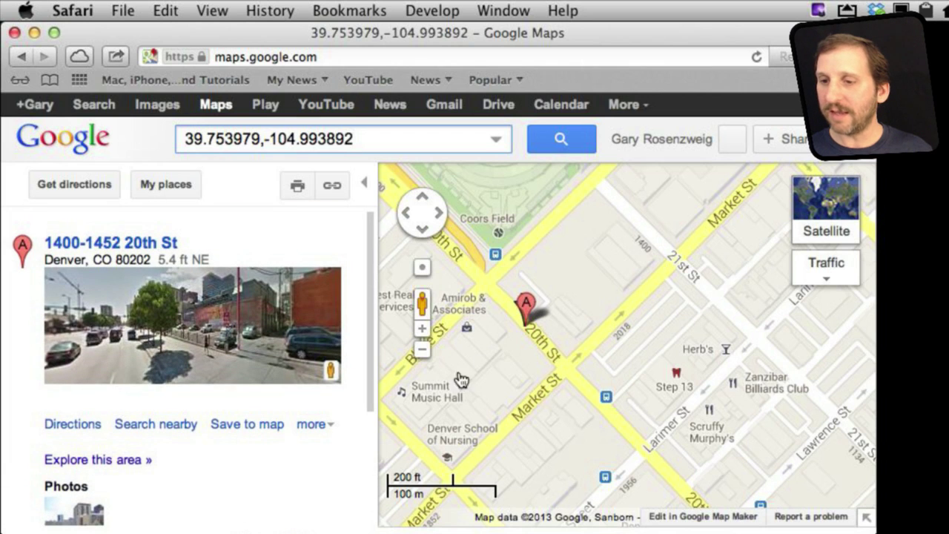
pyautogui.click(525, 310)
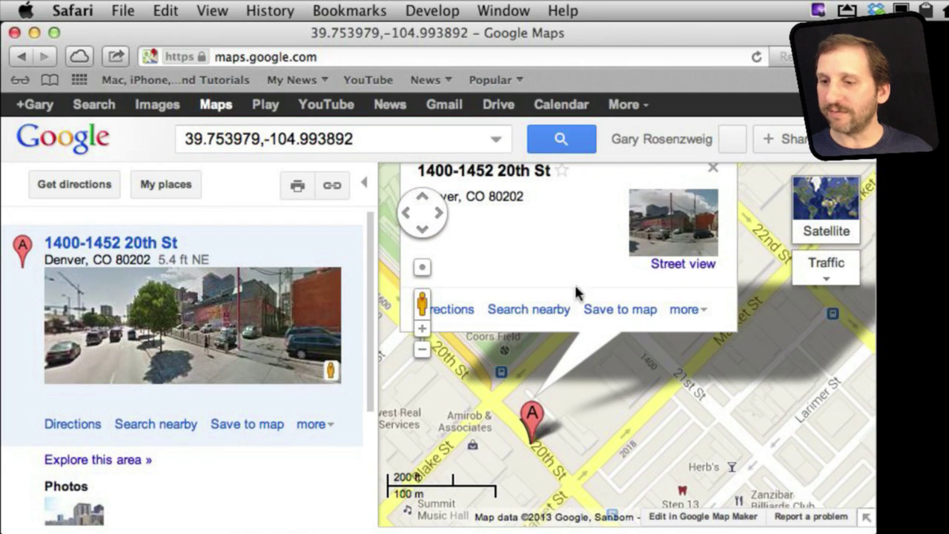
pyautogui.click(686, 311)
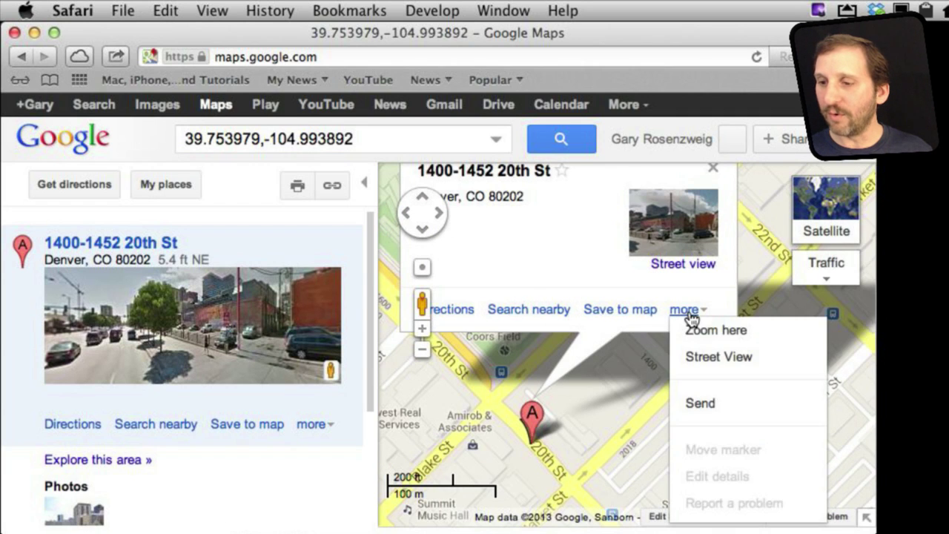
pyautogui.click(220, 143)
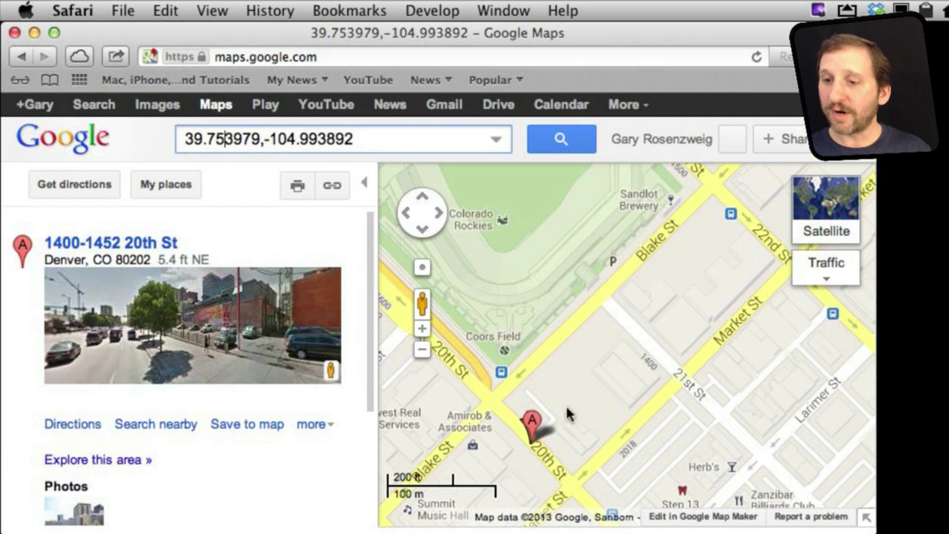
# Search for The 1up and open the page for editing its details
pyautogui.tripleClick(328, 141)
pyautogui.write('1upp')
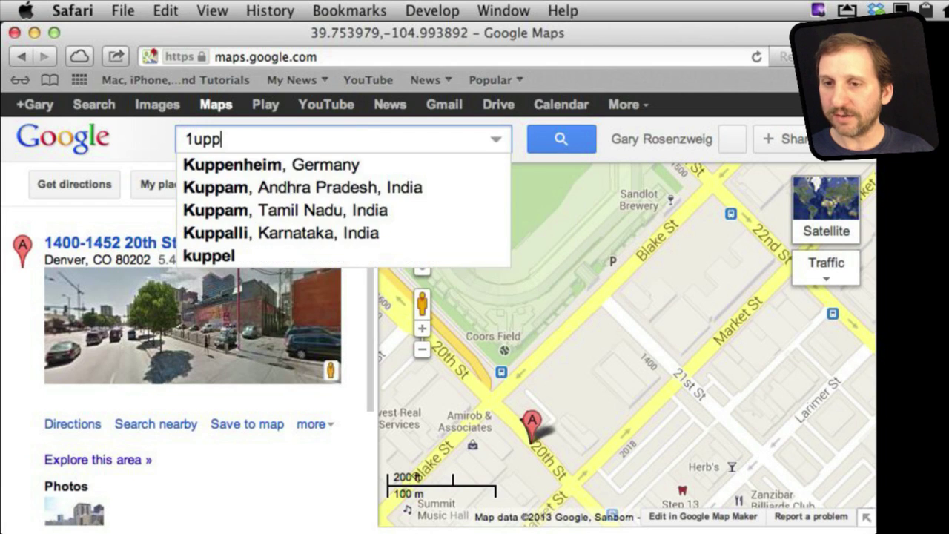
pyautogui.press('BackSpace')
pyautogui.press('Return')
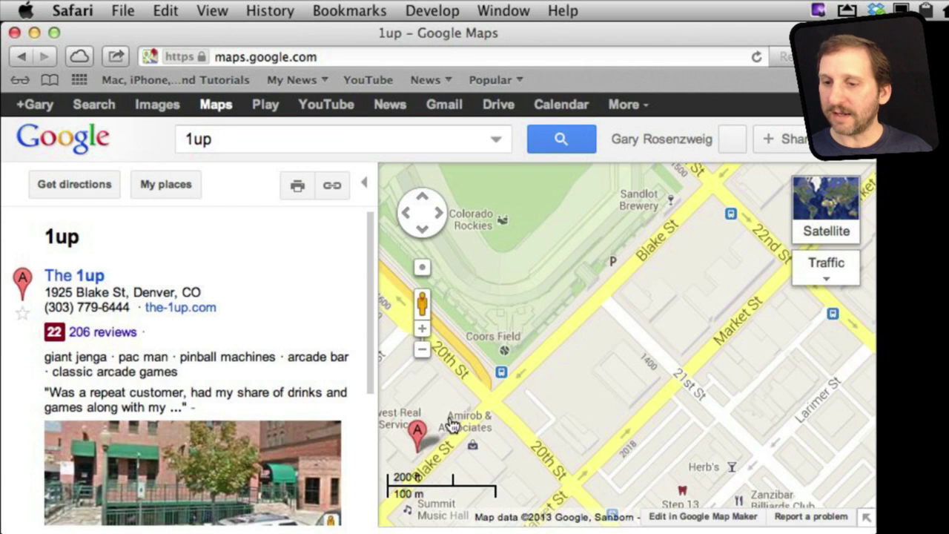
pyautogui.click(419, 432)
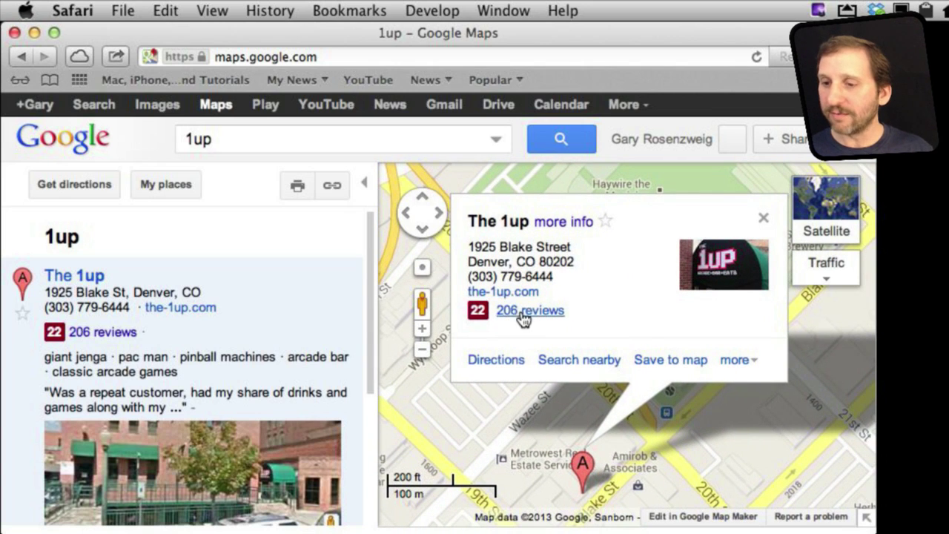
pyautogui.click(734, 362)
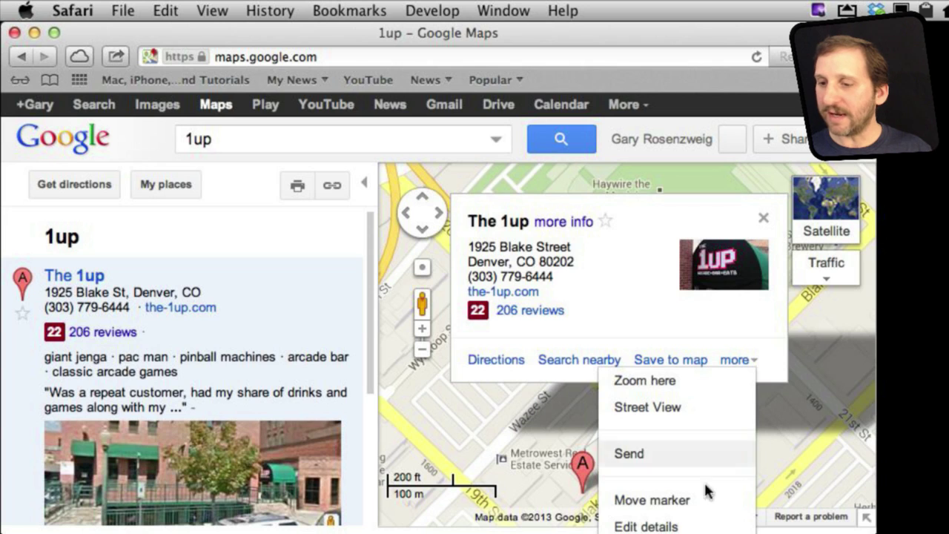
pyautogui.click(648, 526)
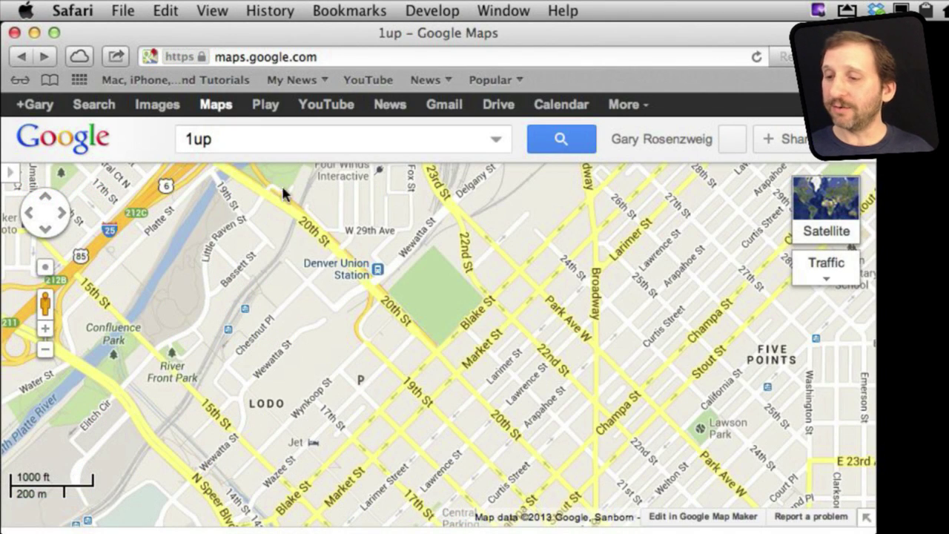
# Expand the map layers list and preview Traffic, Photos, Weather, Terrain and Webcams
pyautogui.moveTo(819, 263)
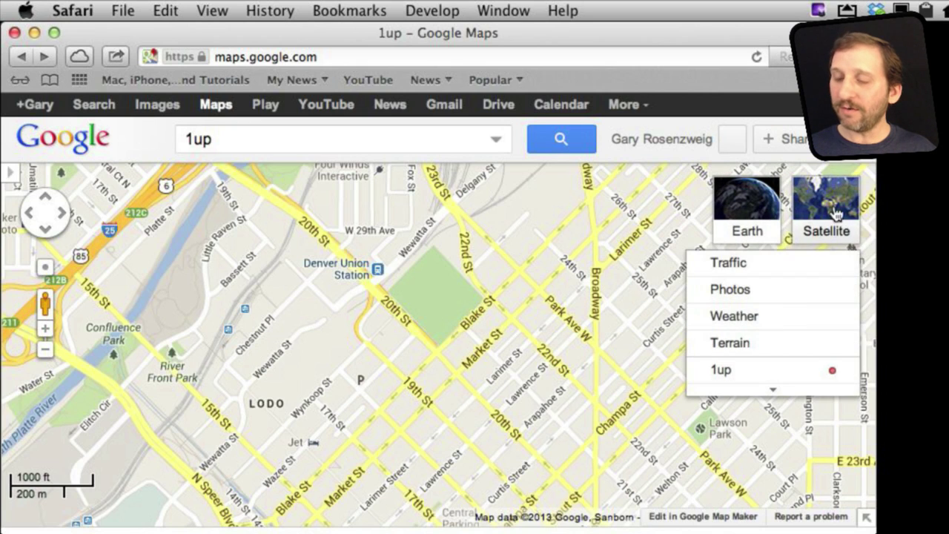
pyautogui.click(772, 390)
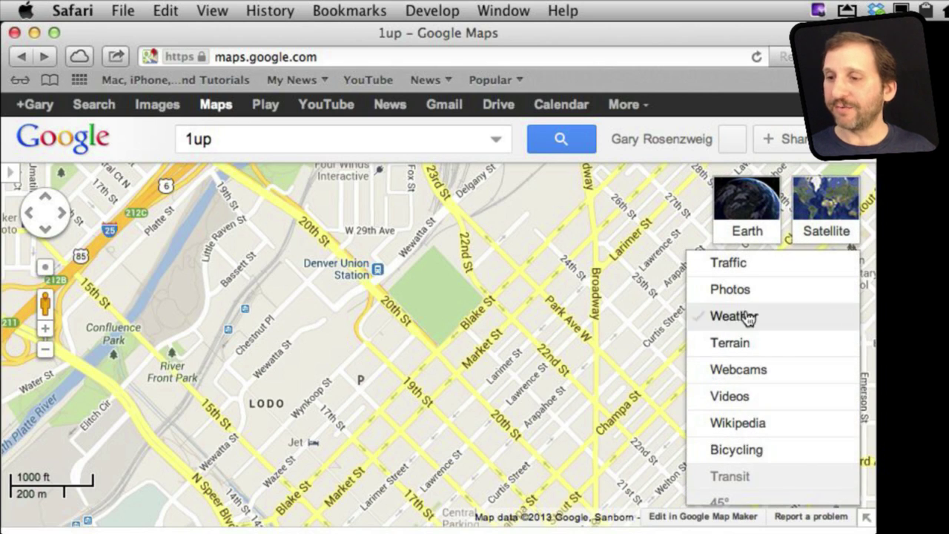
pyautogui.click(743, 271)
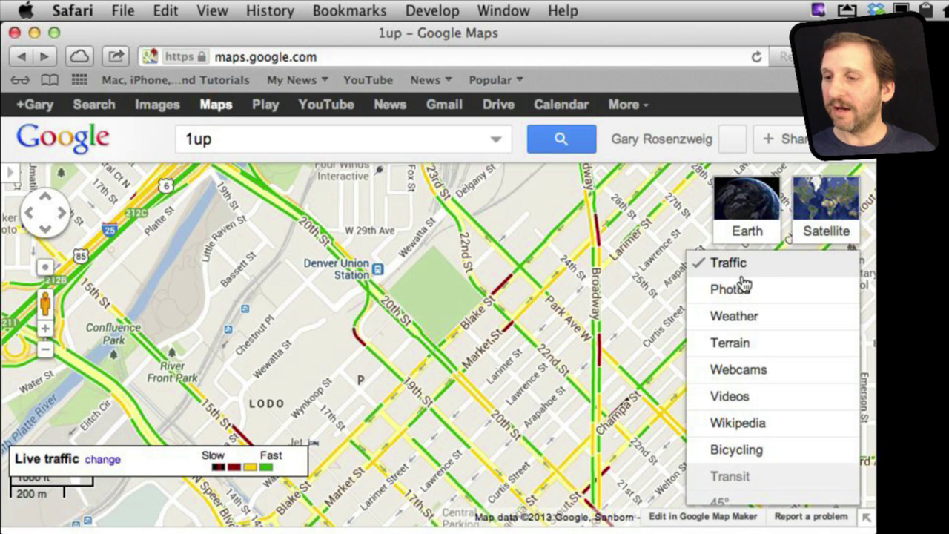
pyautogui.click(730, 267)
pyautogui.click(739, 295)
pyautogui.click(736, 313)
pyautogui.click(736, 341)
pyautogui.click(737, 367)
pyautogui.click(733, 345)
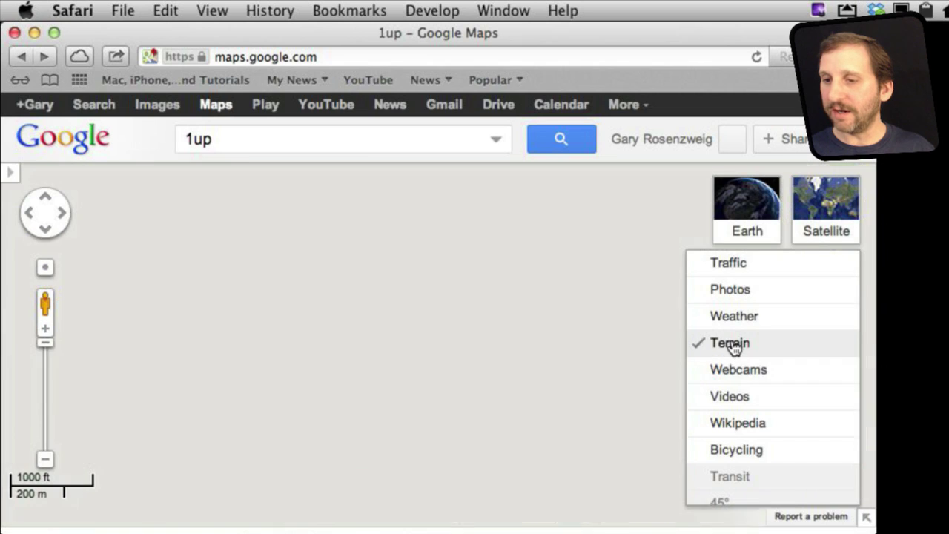
# Turn on Traffic, Photos, Webcams and Videos, turn Terrain off, and hide the side panel
pyautogui.click(730, 265)
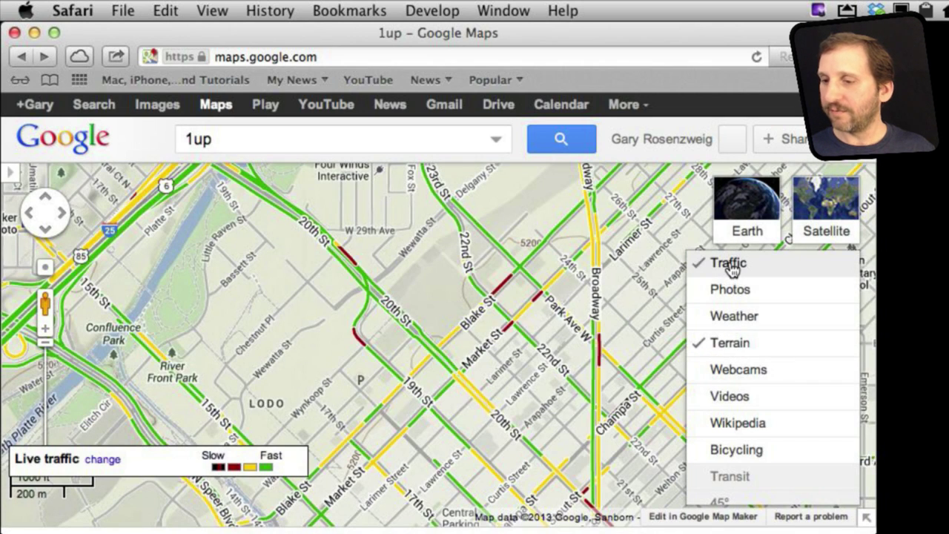
pyautogui.click(732, 345)
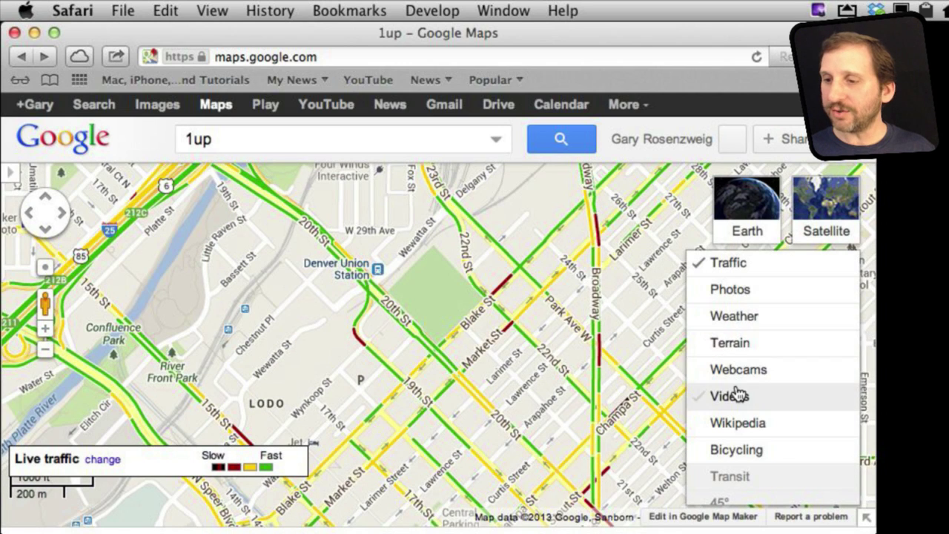
pyautogui.click(730, 290)
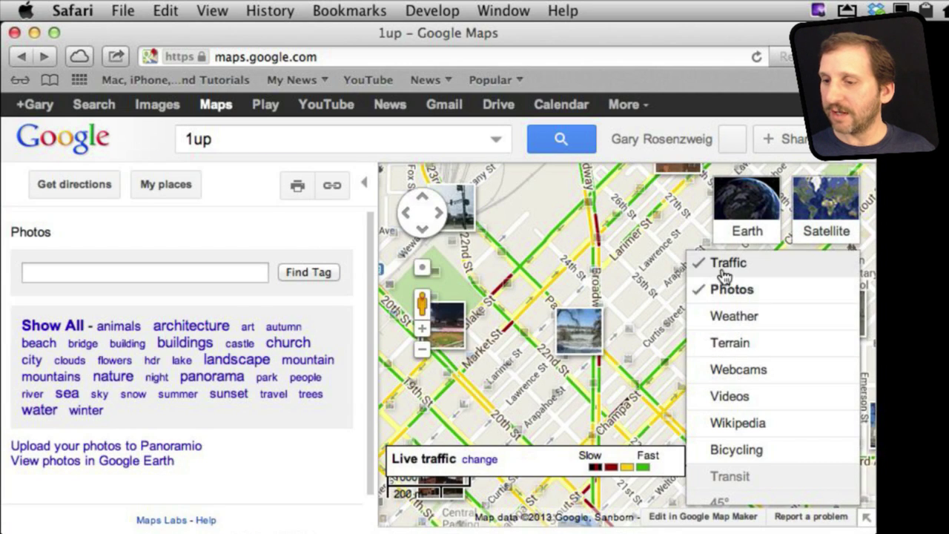
pyautogui.click(732, 367)
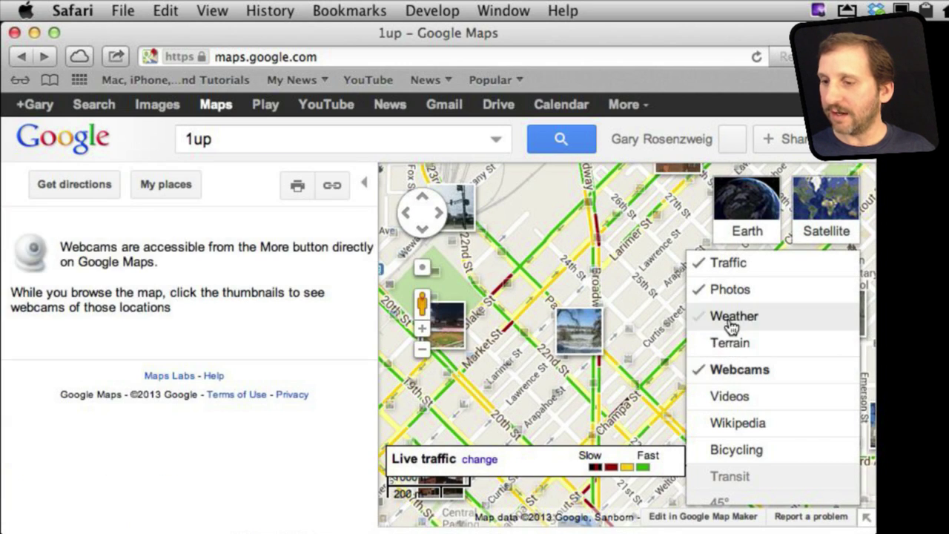
pyautogui.click(730, 399)
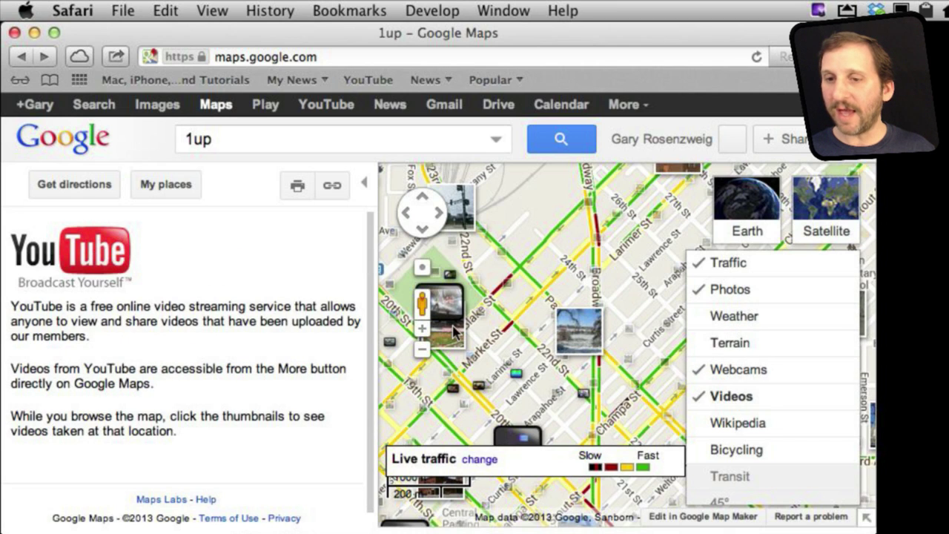
pyautogui.click(364, 183)
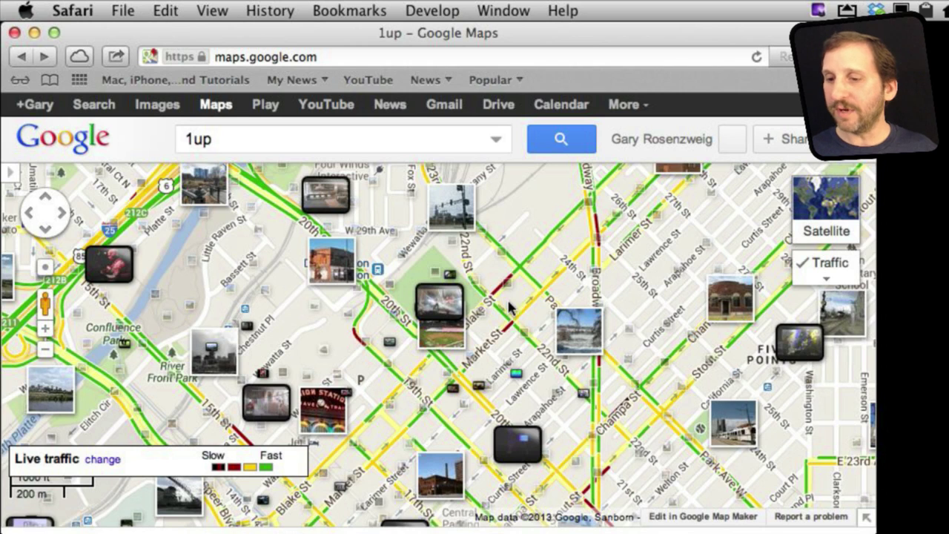
# View the snowy Paisaje photo, a mural photo and a YouTube video posted on the map
pyautogui.click(573, 353)
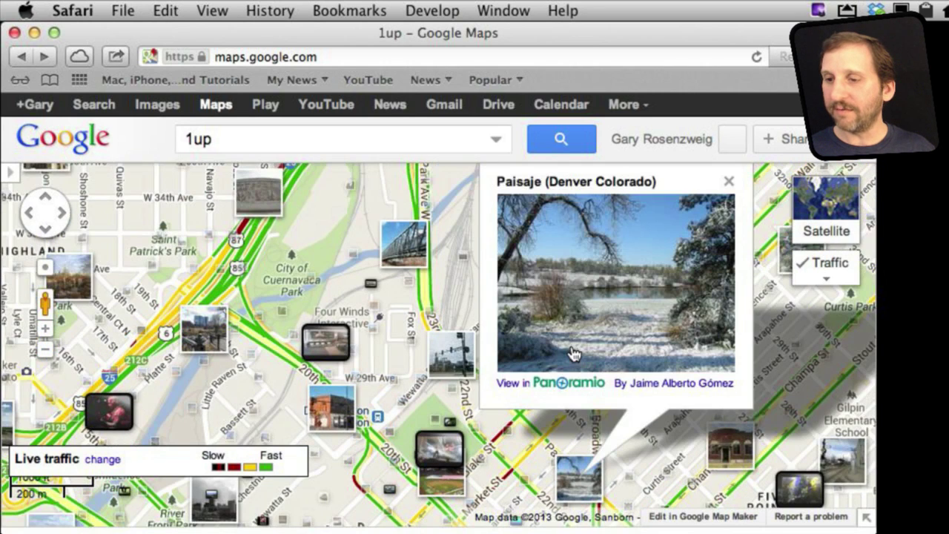
pyautogui.click(265, 206)
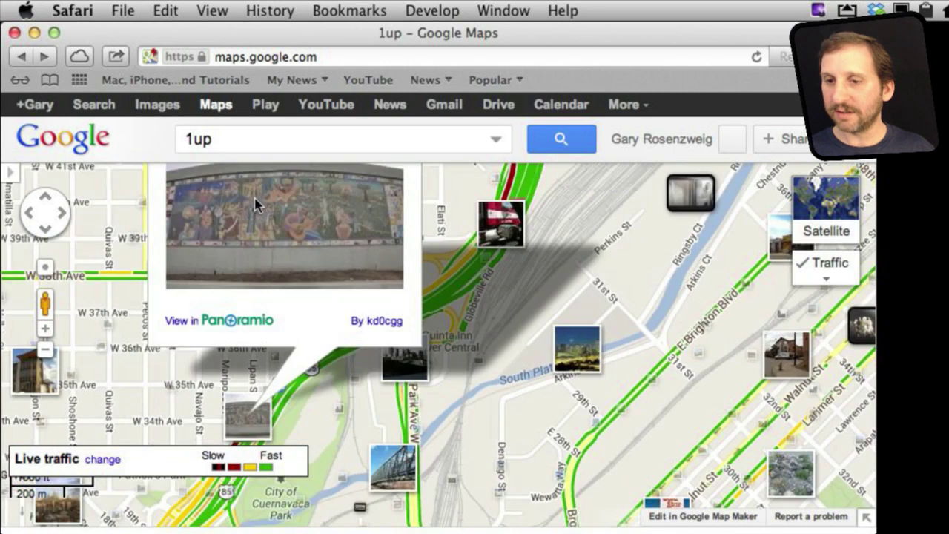
pyautogui.click(360, 507)
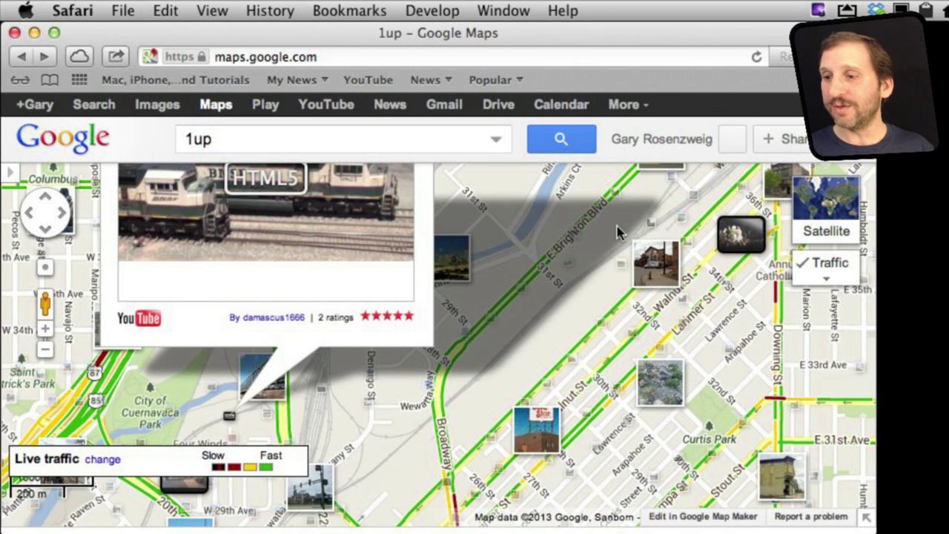
pyautogui.moveTo(831, 274)
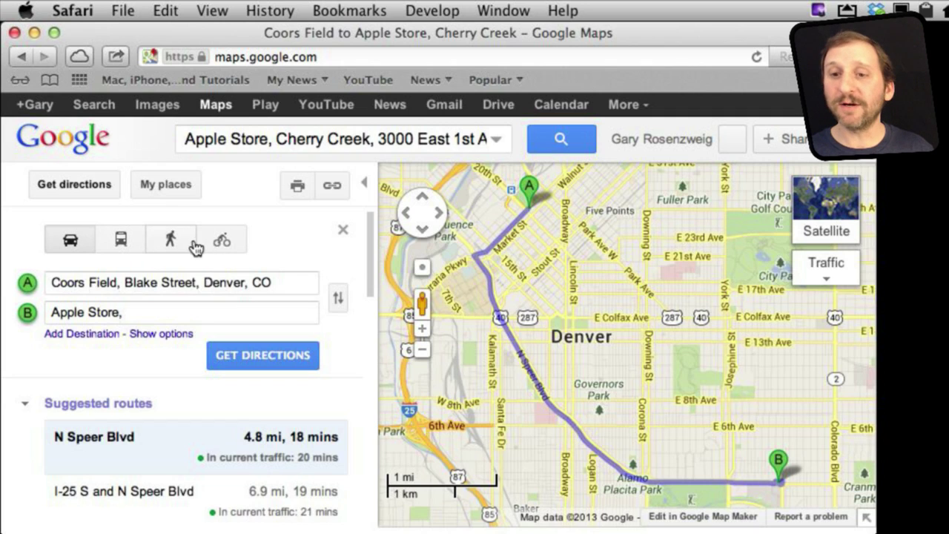
# Compare transit, walking and bicycling routes from Coors Field to the Cherry Creek Apple Store
pyautogui.click(121, 245)
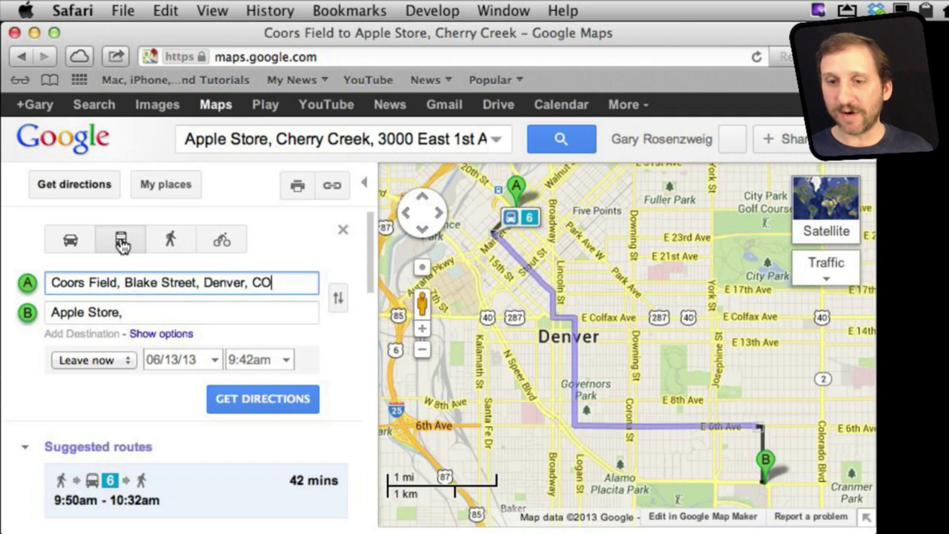
pyautogui.scroll(-5, 121, 396)
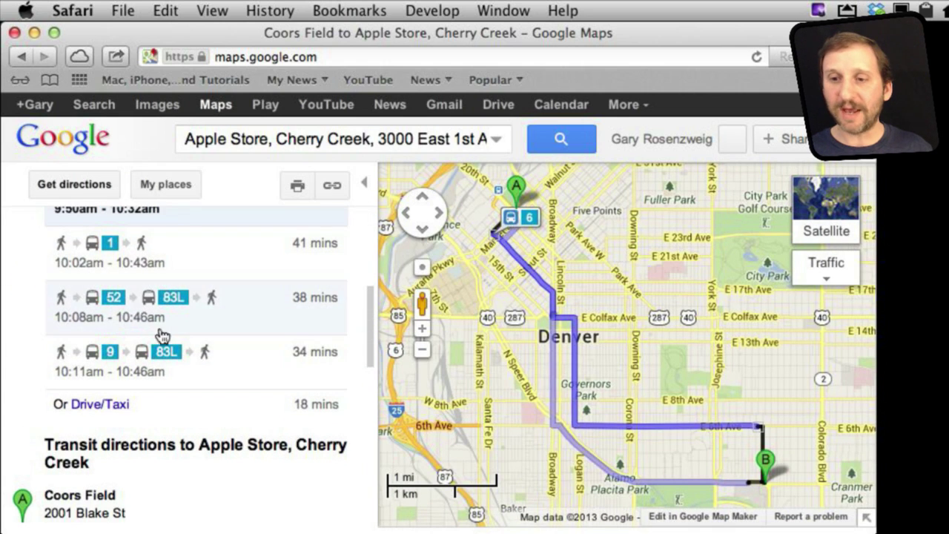
pyautogui.scroll(5, 176, 368)
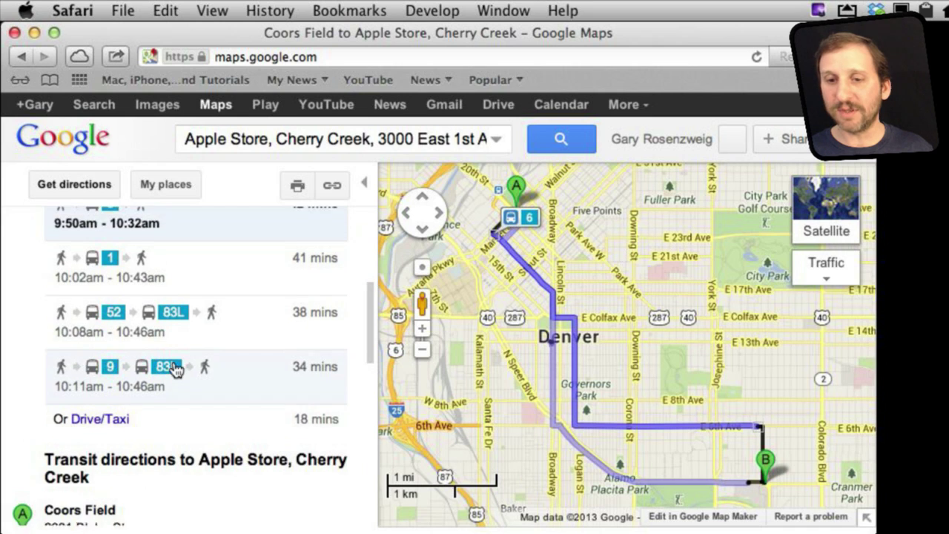
pyautogui.scroll(2, 176, 368)
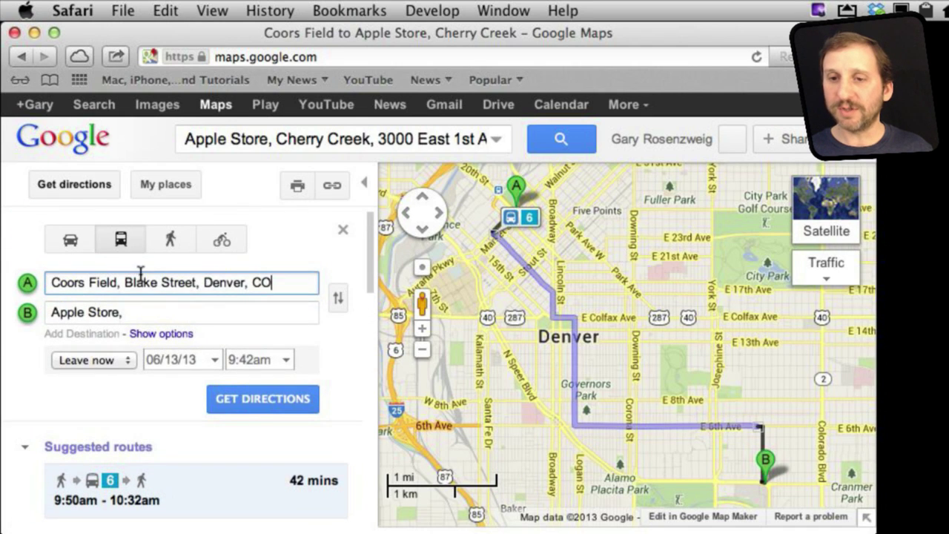
pyautogui.click(176, 245)
pyautogui.click(222, 241)
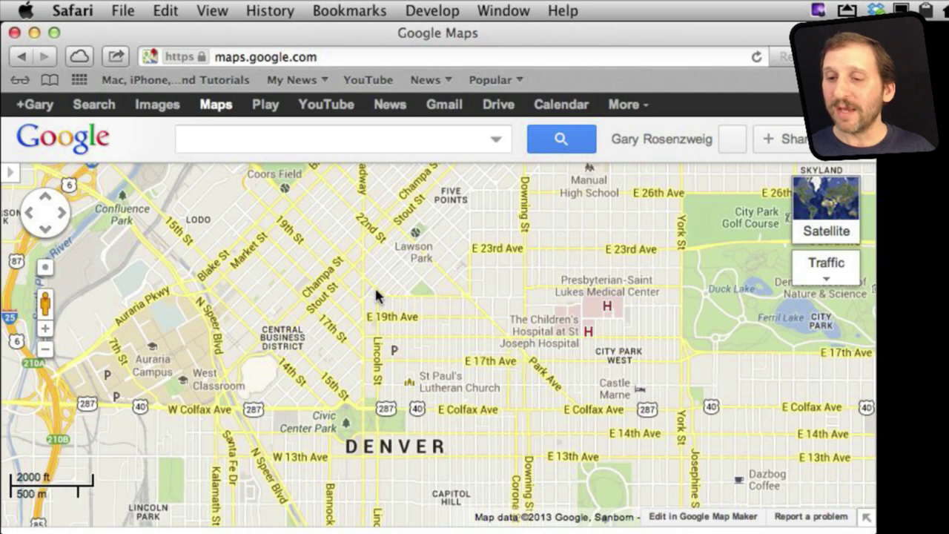
# Search for 'fluid coffee' and pick the Fluid Coffee Bar suggestion
pyautogui.click(310, 139)
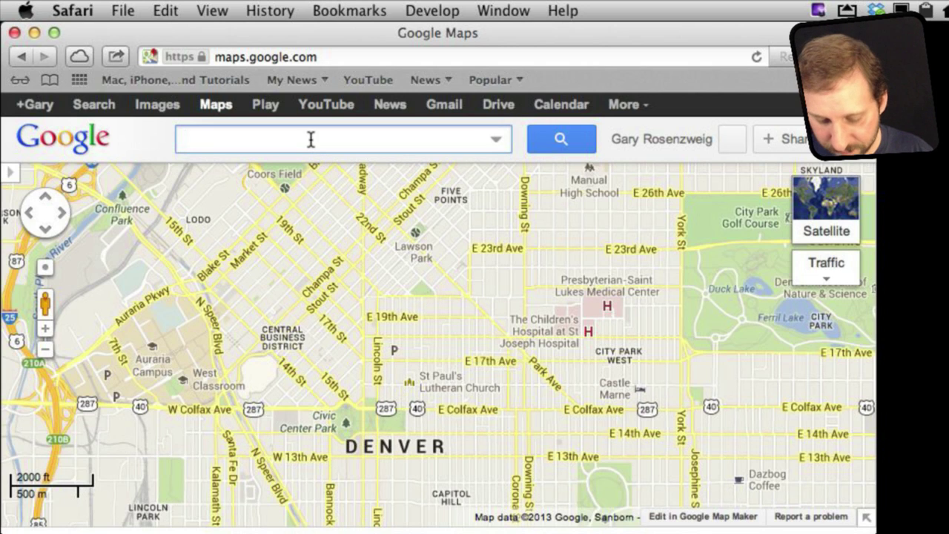
pyautogui.write('fluid coffe')
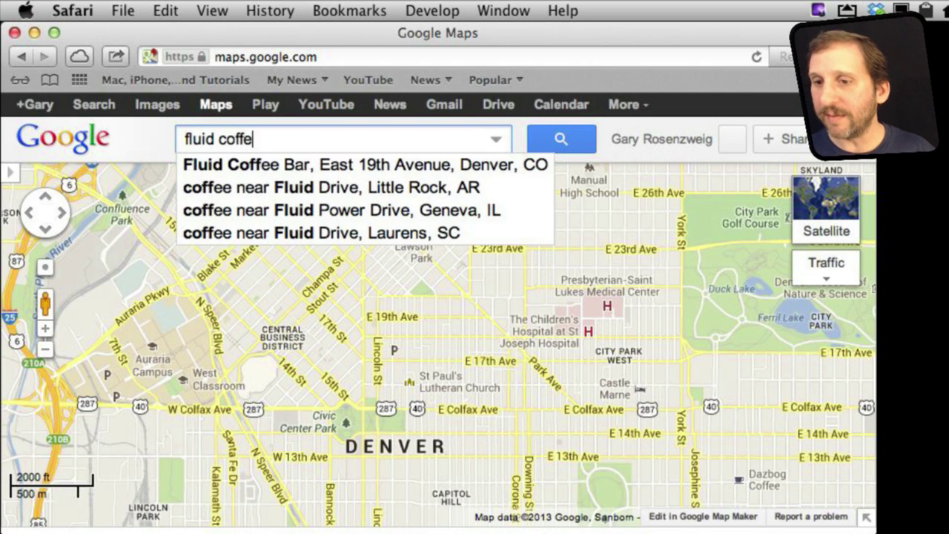
pyautogui.write('e')
pyautogui.press('Down')
pyautogui.press('Return')
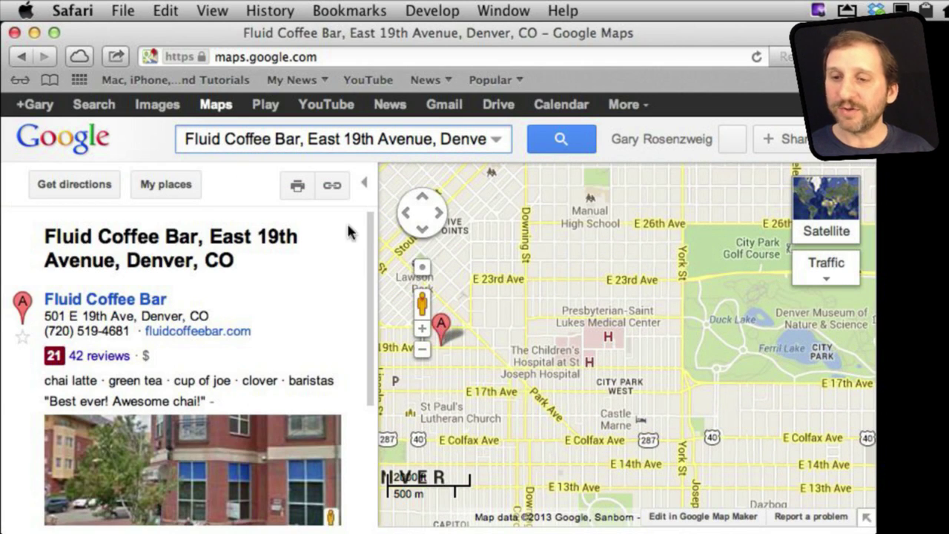
pyautogui.click(332, 188)
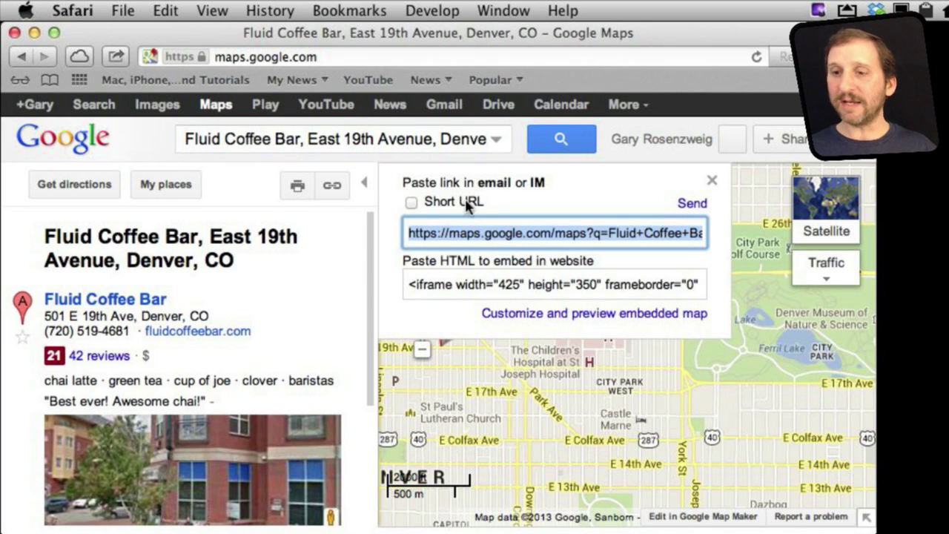
pyautogui.click(411, 204)
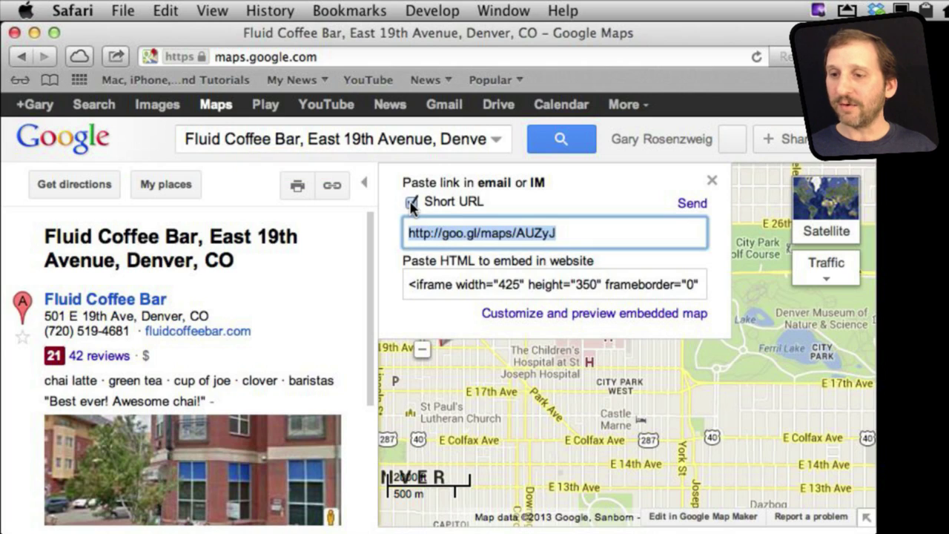
pyautogui.click(556, 229)
pyautogui.press('super+a')
pyautogui.press('super+c')
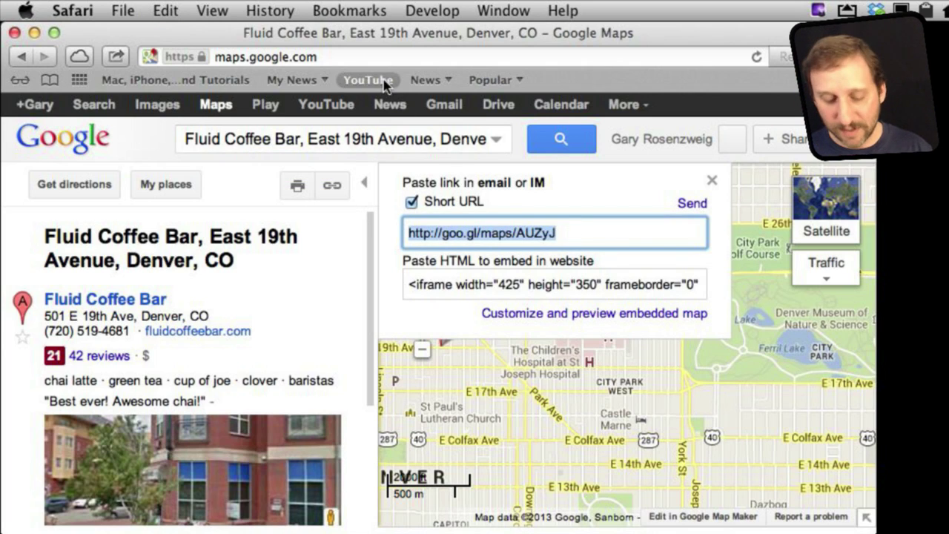
pyautogui.press('super+t')
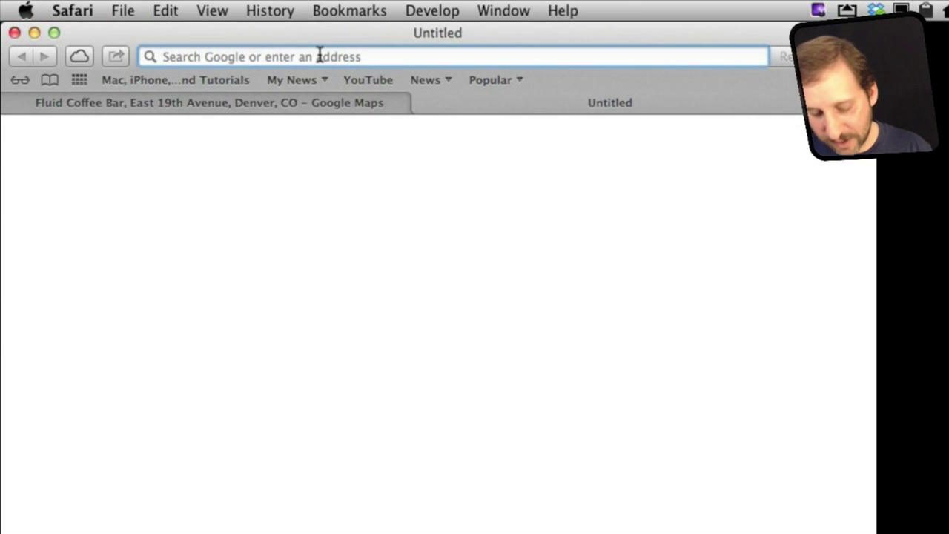
# Paste the copied short link into the new tab's address bar and load it
pyautogui.press('super+v')
pyautogui.press('Return')
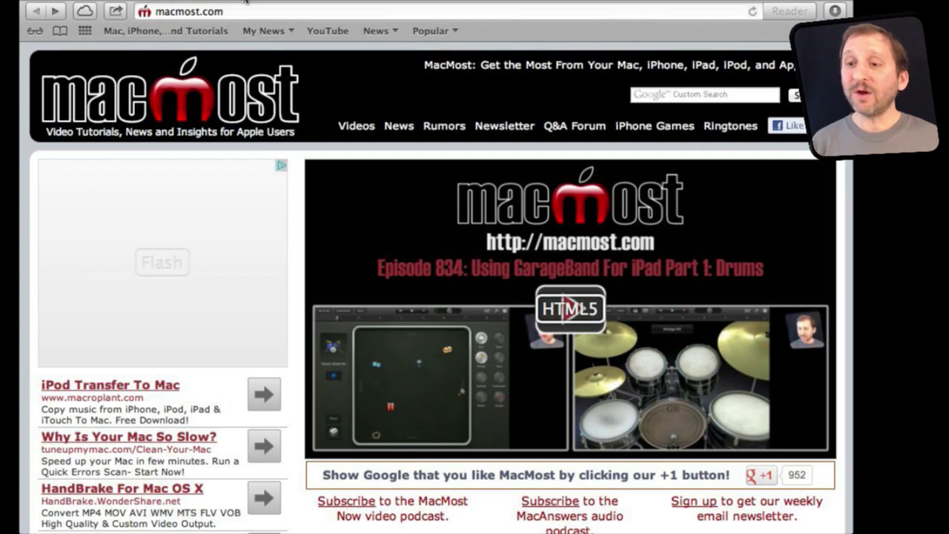
# Open the 'MacMost Now 833: 18 Google Search Tricks' episode page and scroll to its video
pyautogui.scroll(-15, 409, 303)
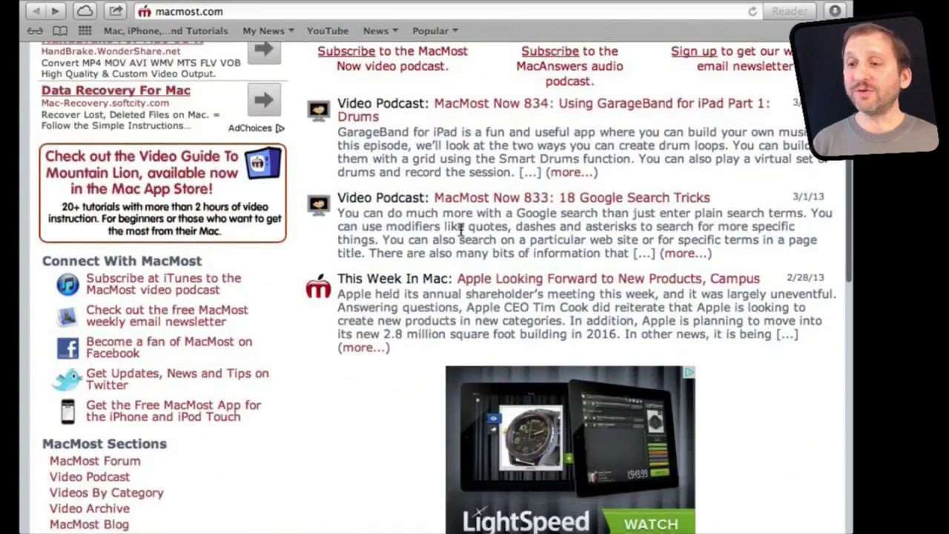
pyautogui.click(480, 206)
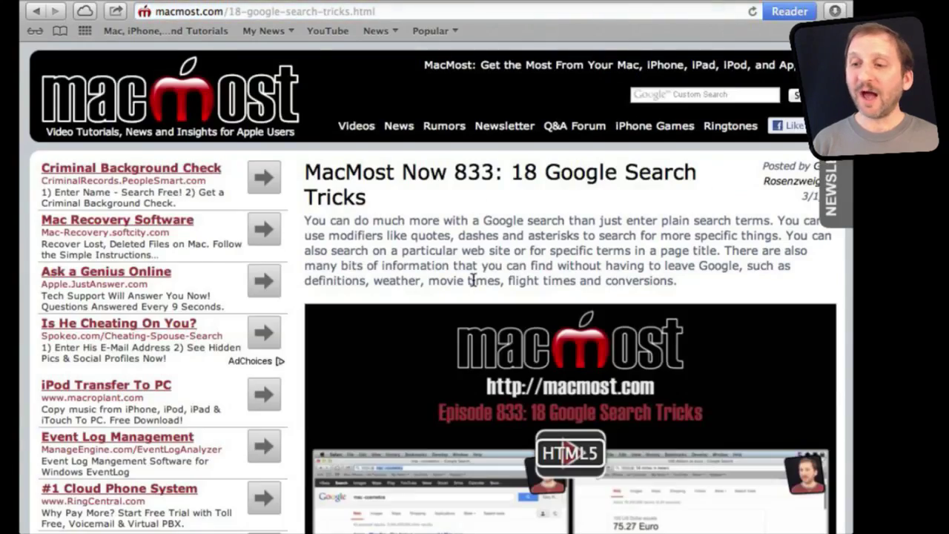
pyautogui.scroll(-5, 469, 292)
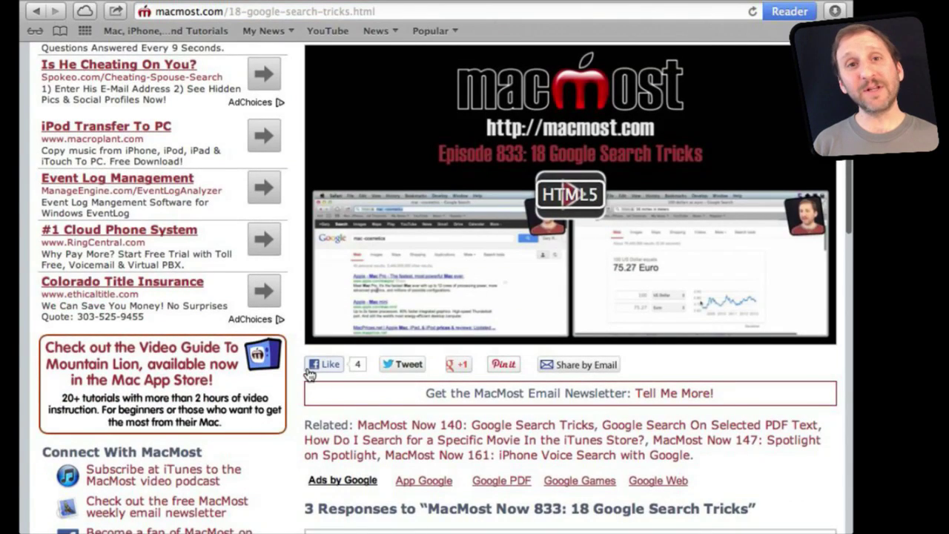